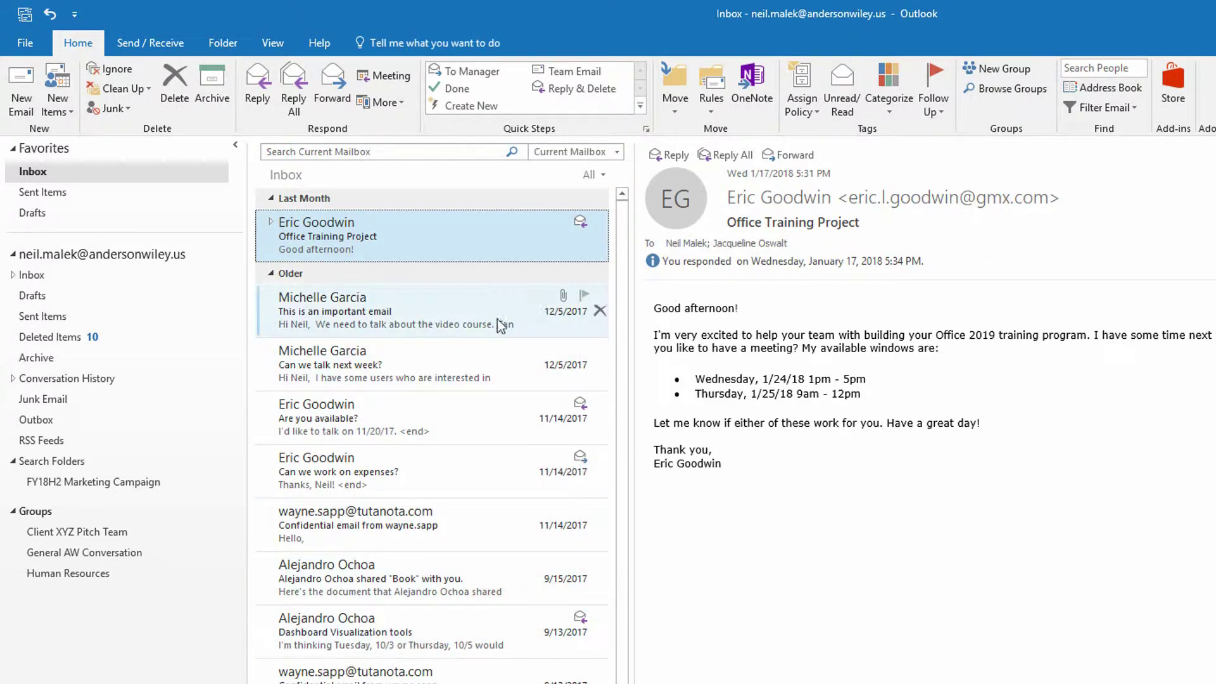
# - Move the Office Training Project and Are you available? emails from the Inbox into Marketing Campaign
pyautogui.click(13, 274)
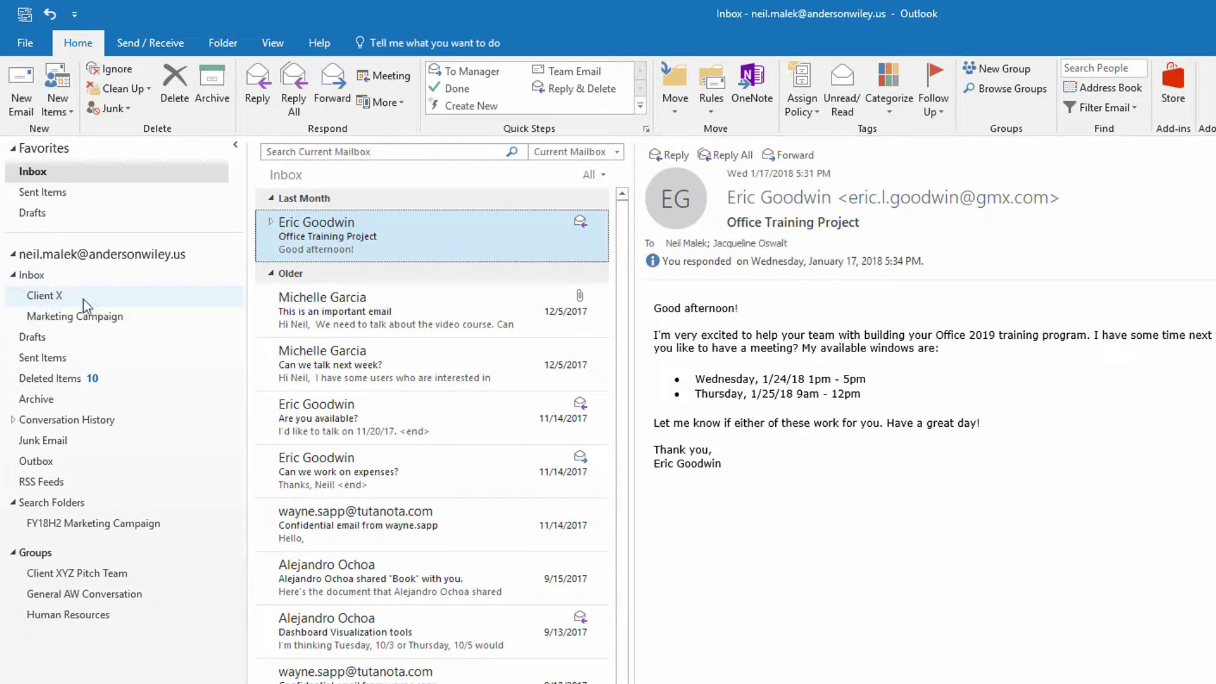
pyautogui.moveTo(304, 235); pyautogui.dragTo(108, 320)
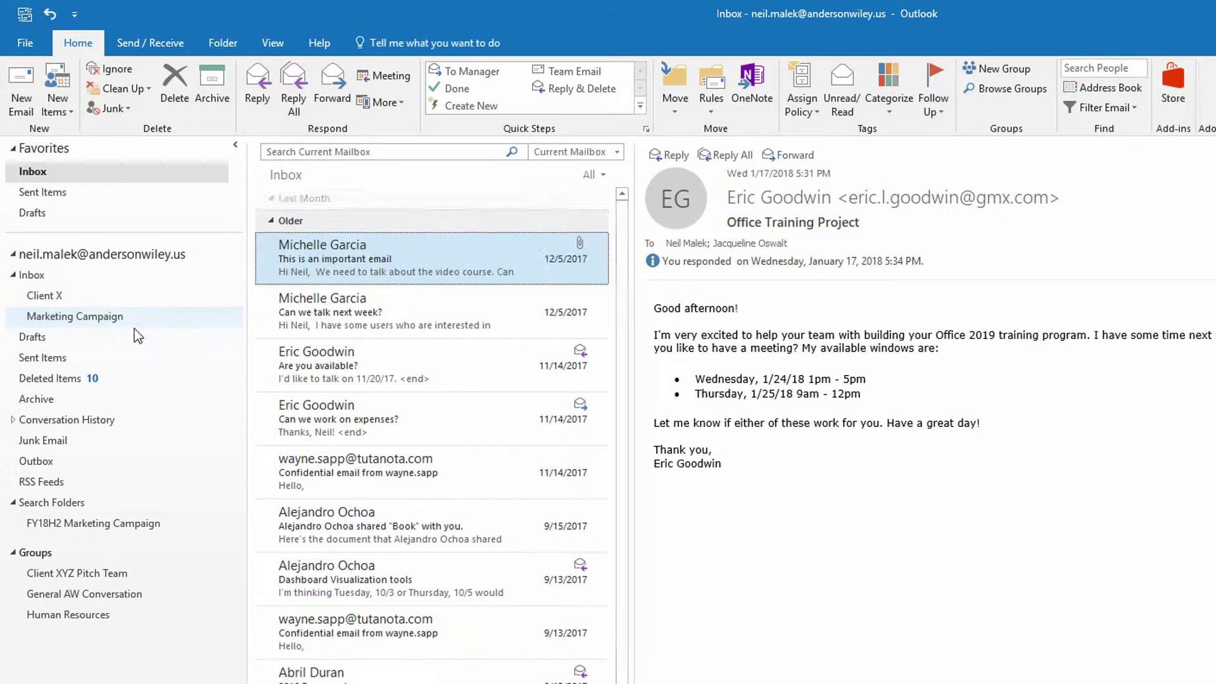
pyautogui.moveTo(317, 358); pyautogui.dragTo(180, 317)
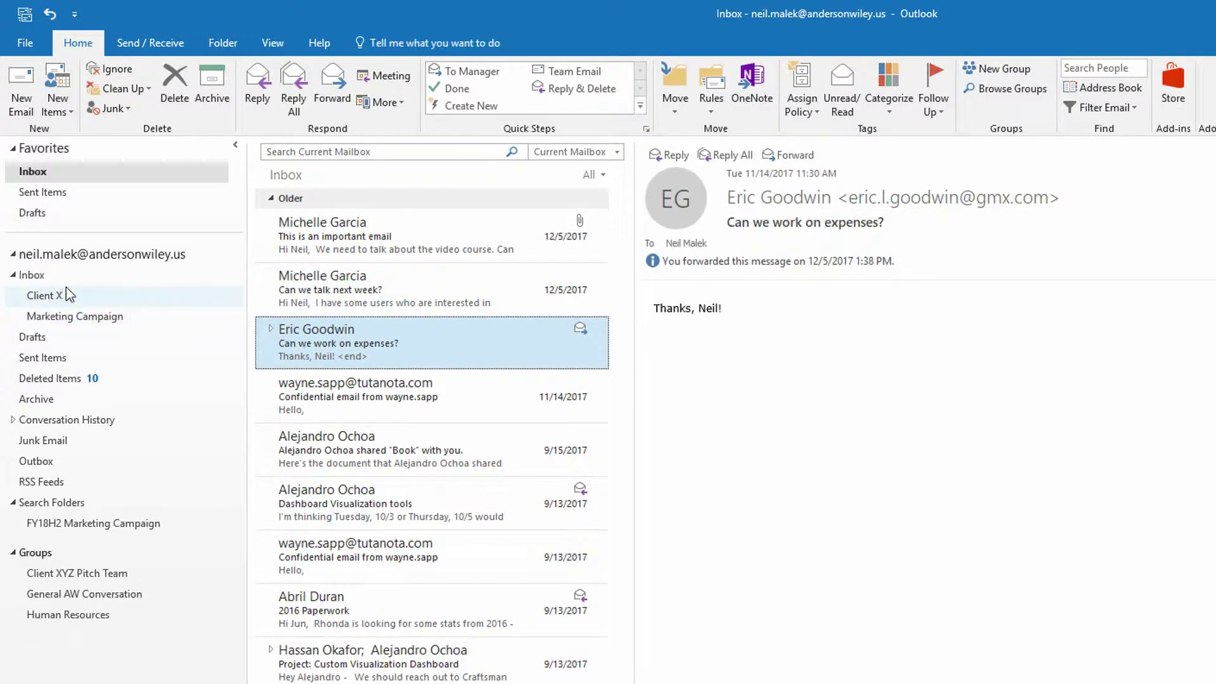
pyautogui.click(13, 274)
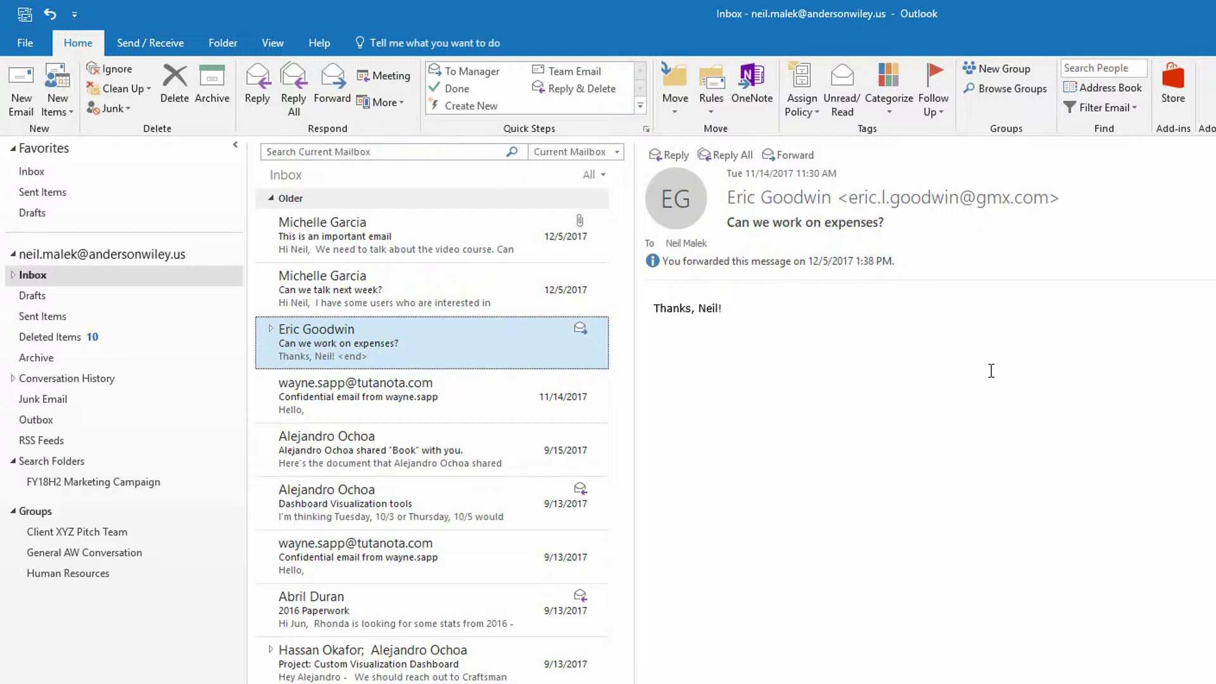
pyautogui.click(326, 153)
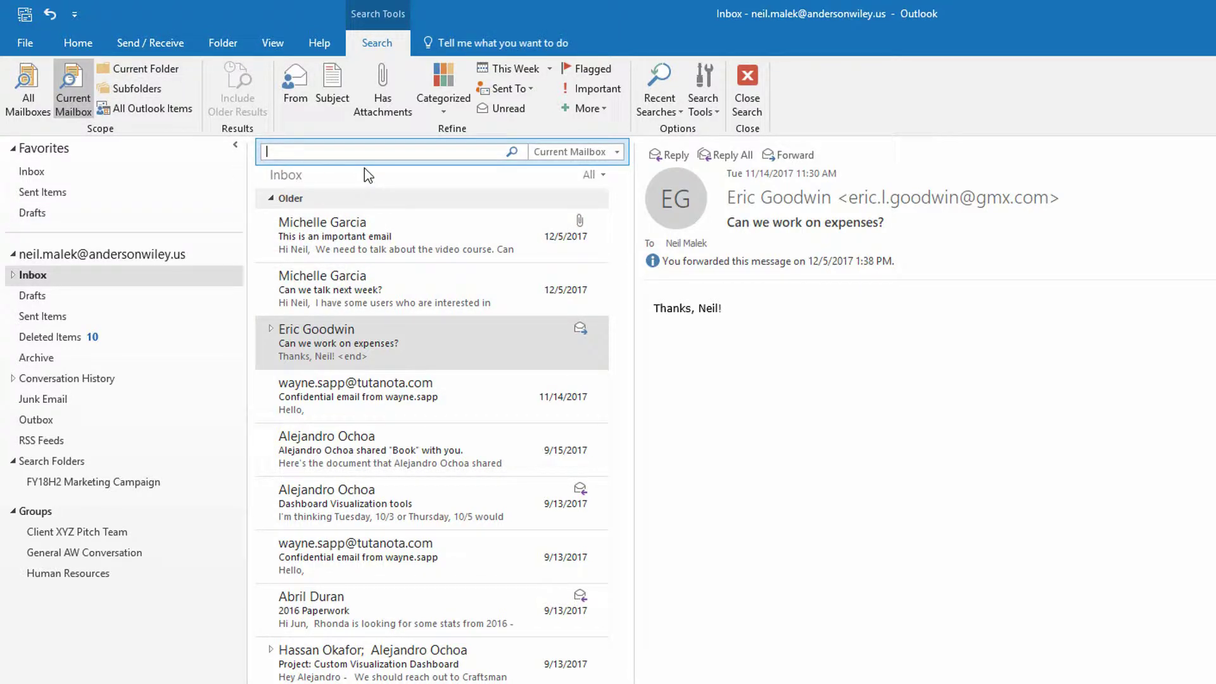
# - Search for messages from the sender by name and arrange the results by Folder
pyautogui.click(301, 108)
pyautogui.write('eric')
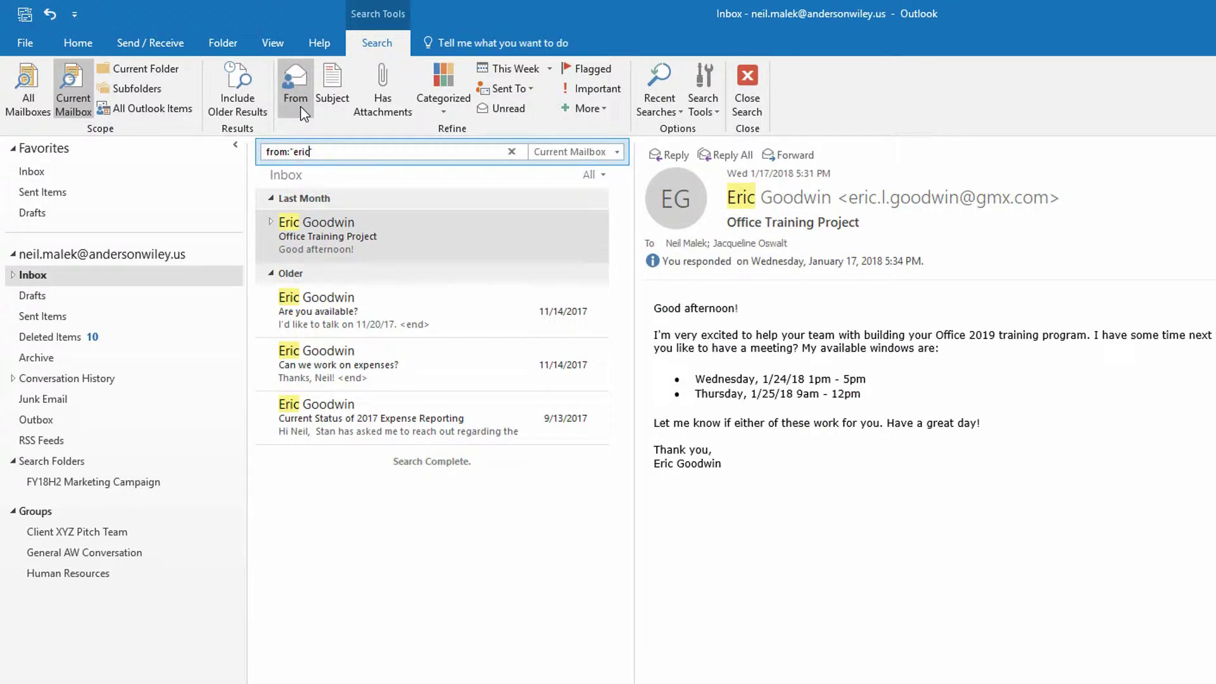
pyautogui.click(600, 173)
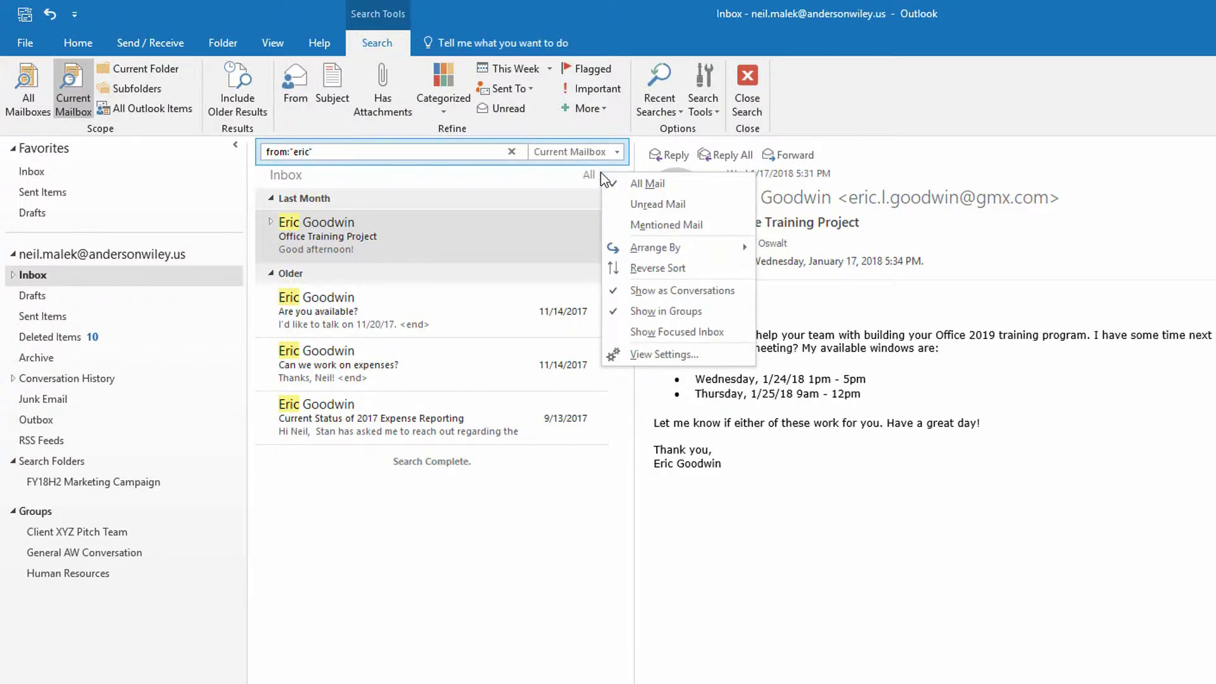
pyautogui.moveTo(693, 252)
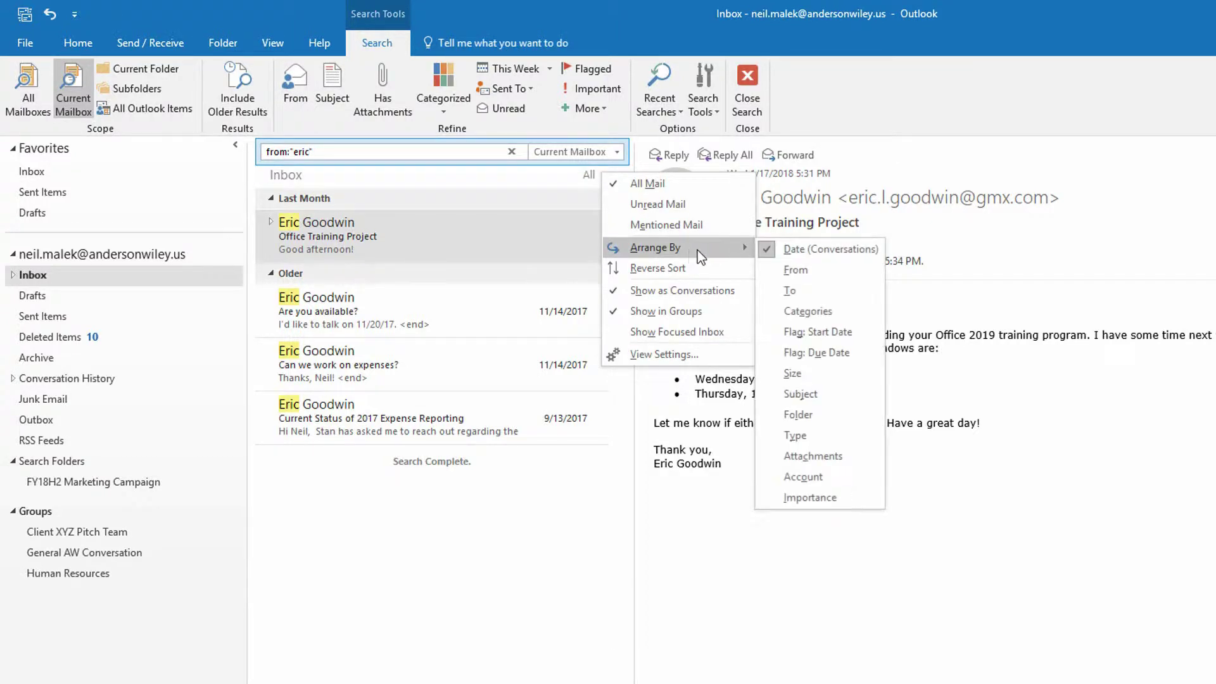
pyautogui.click(815, 424)
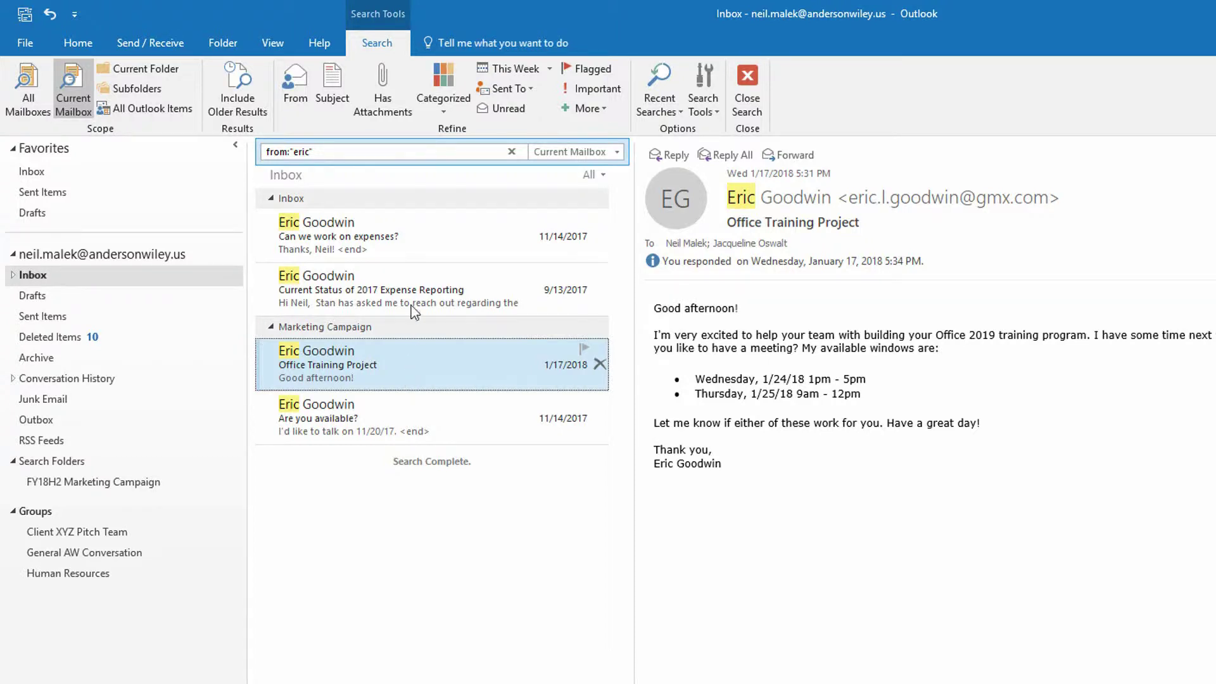
# - Close the search and start a new Mail from specific people search folder
pyautogui.click(512, 152)
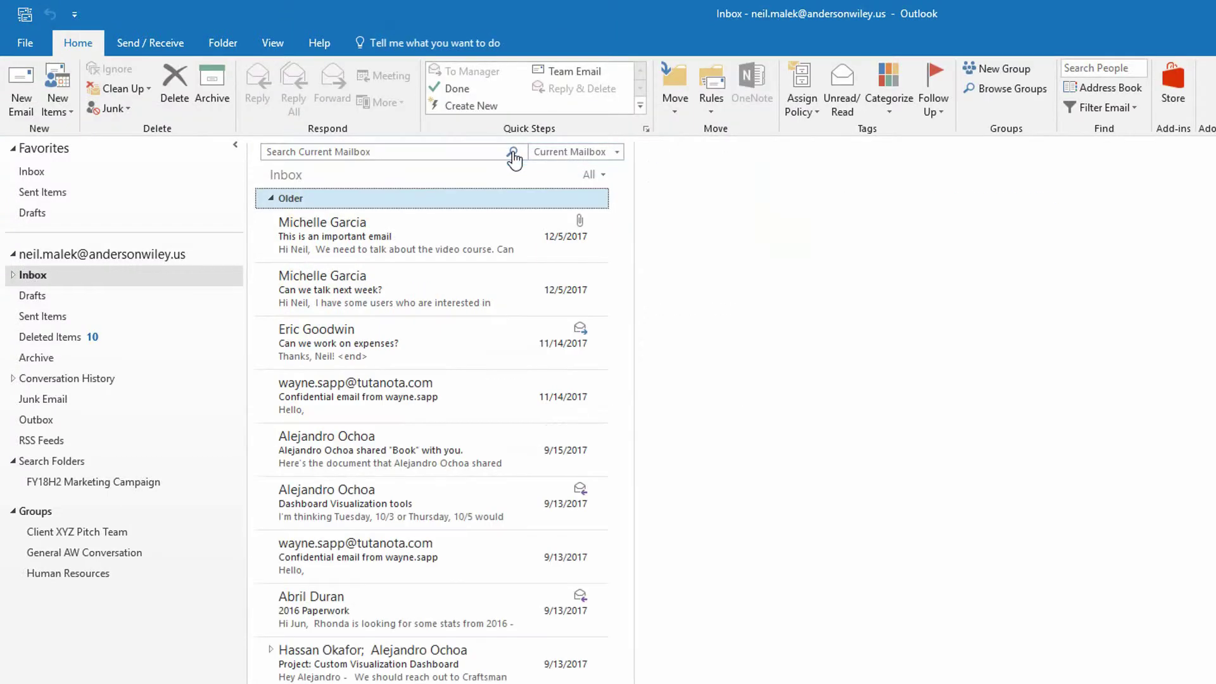
pyautogui.rightClick(63, 460)
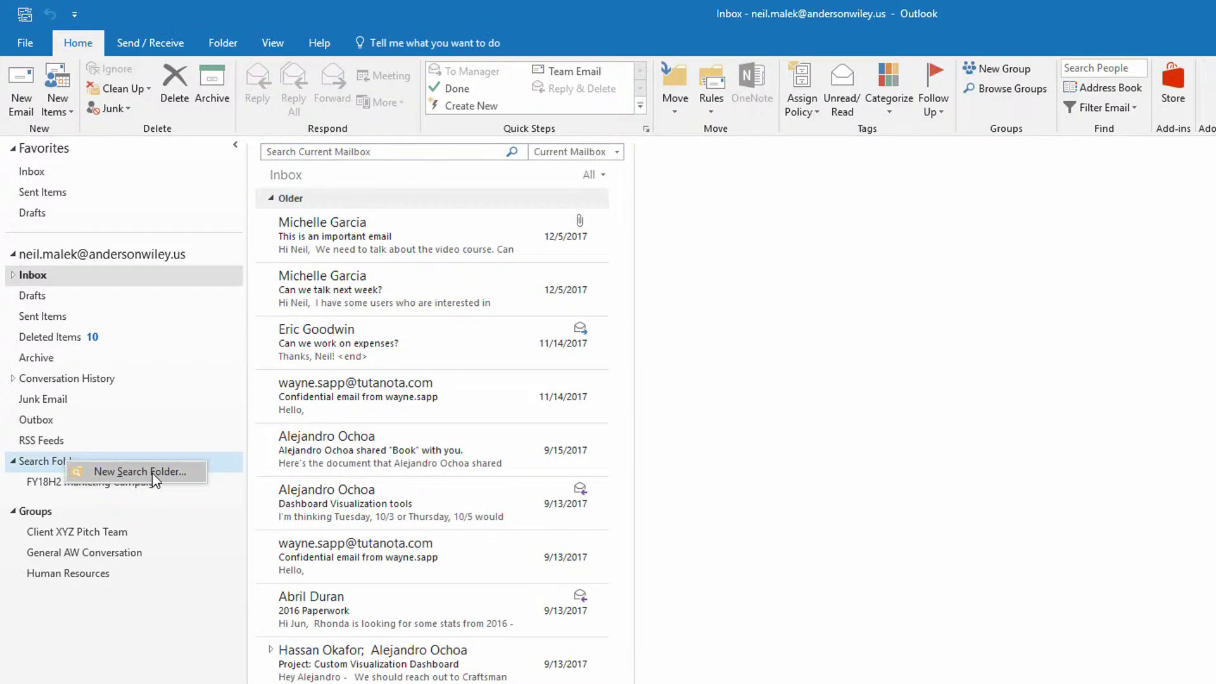
pyautogui.click(215, 43)
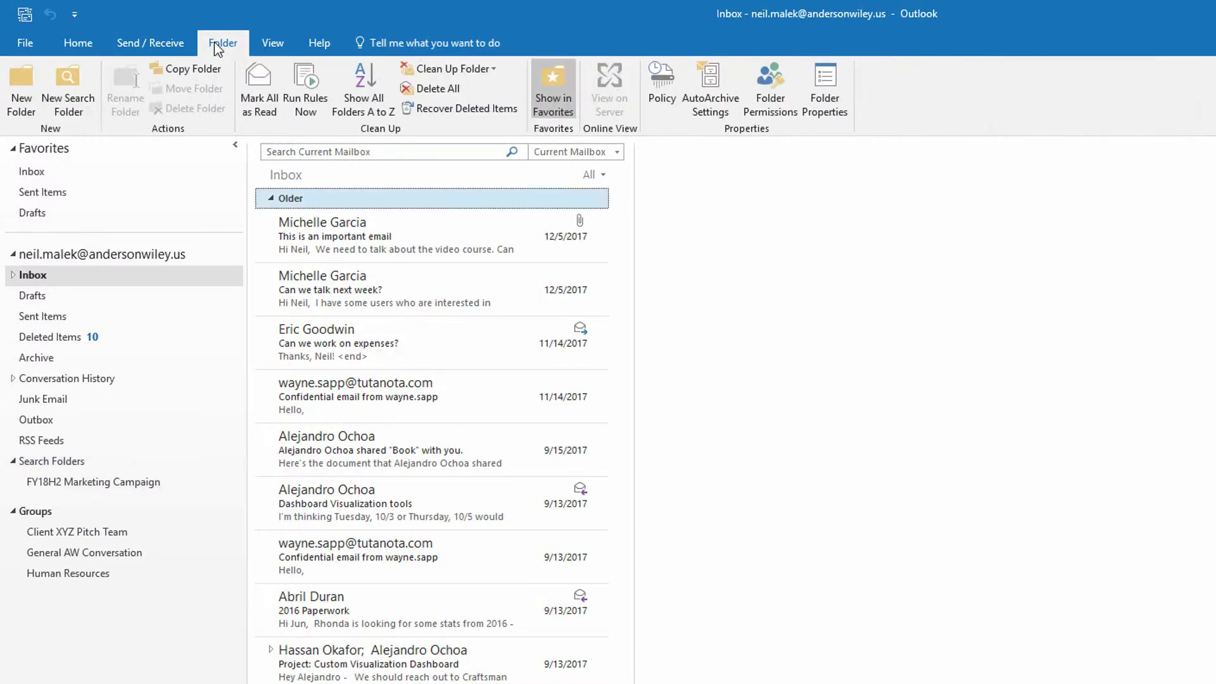
pyautogui.click(73, 118)
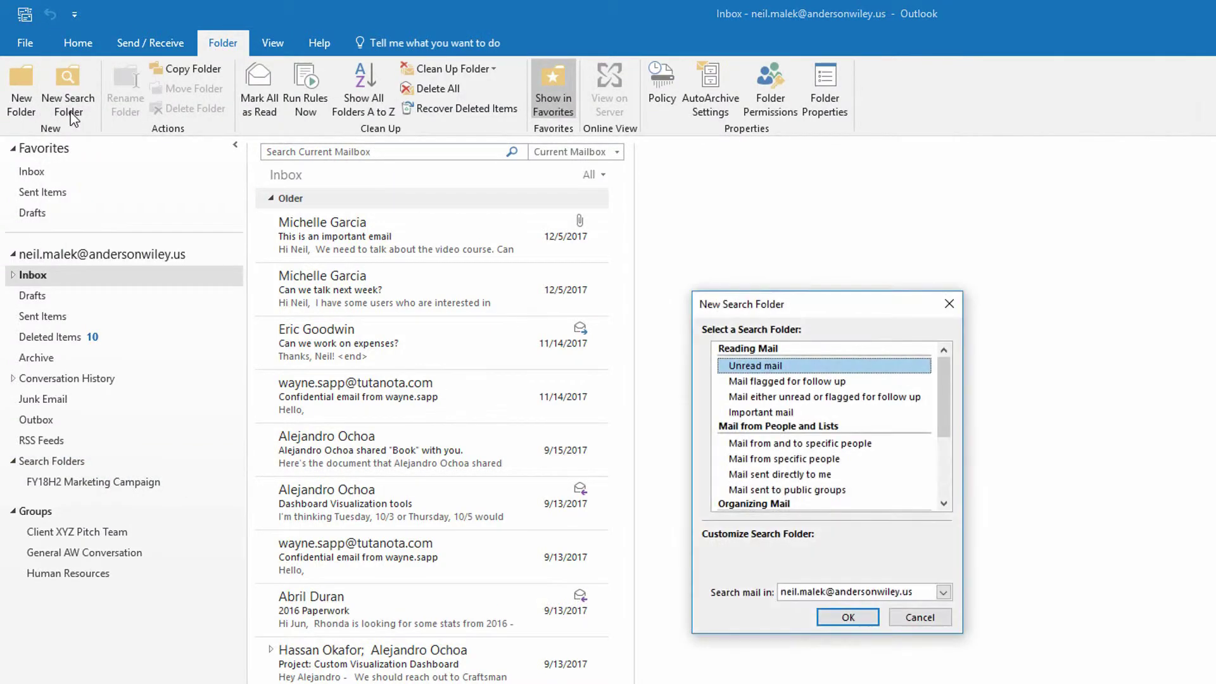
pyautogui.moveTo(829, 316); pyautogui.dragTo(410, 282)
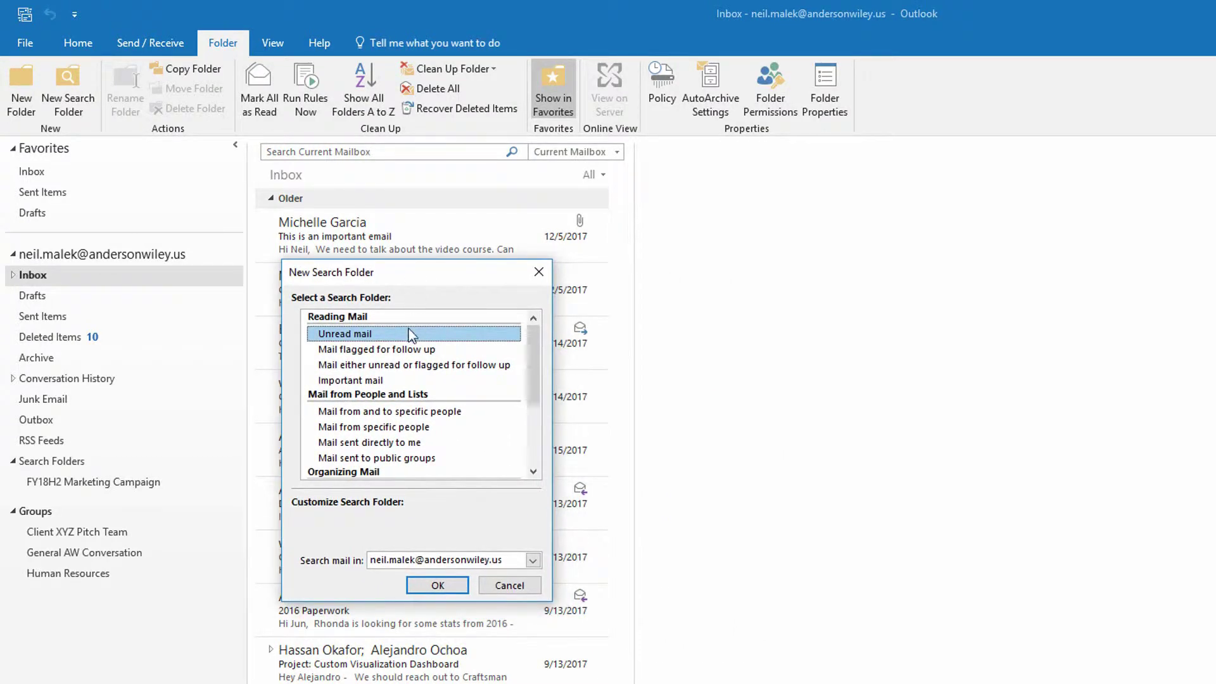
pyautogui.click(387, 350)
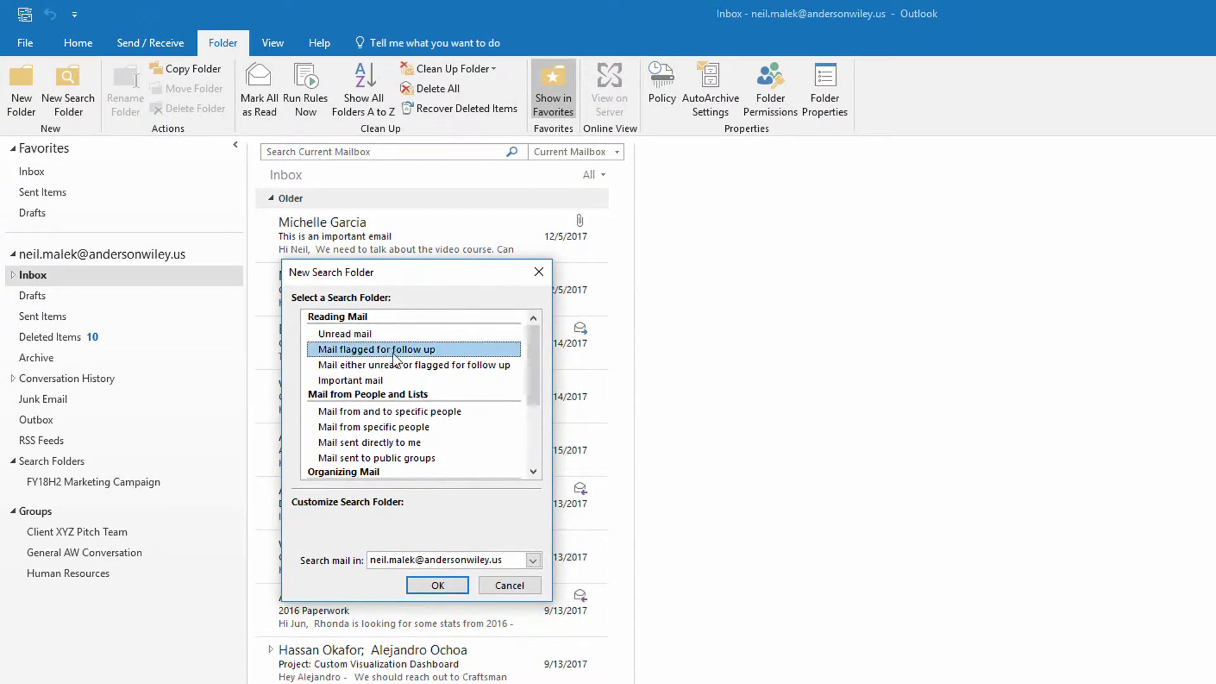
pyautogui.click(393, 379)
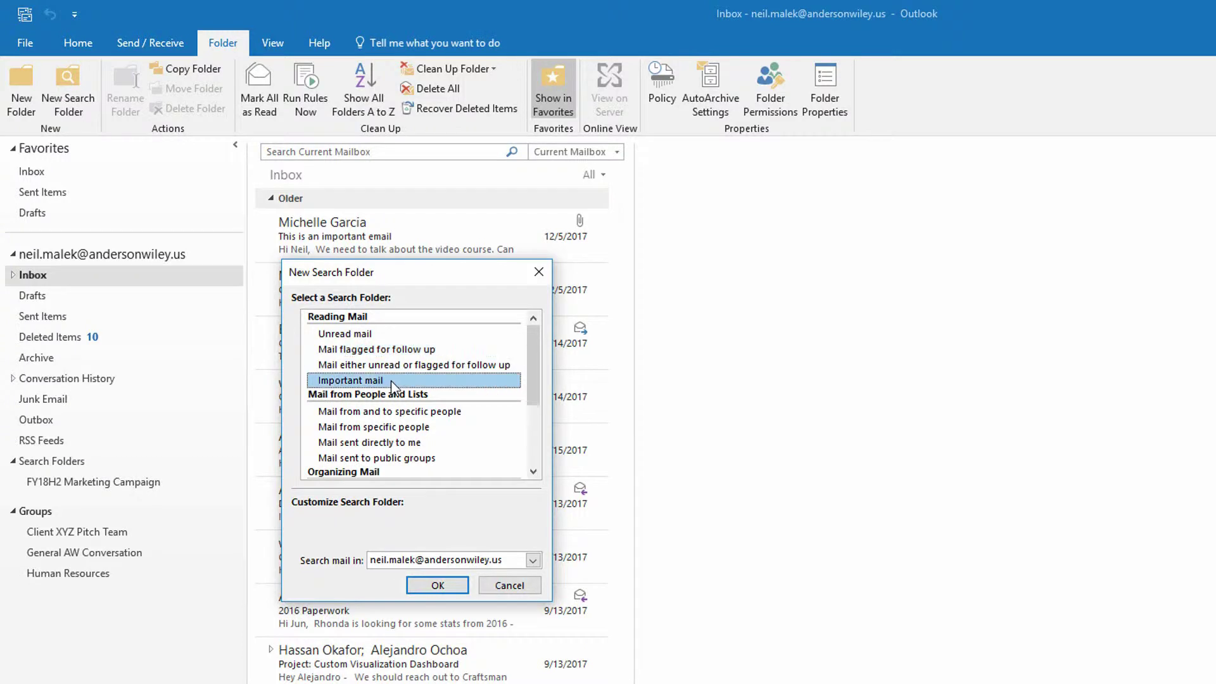
pyautogui.click(399, 413)
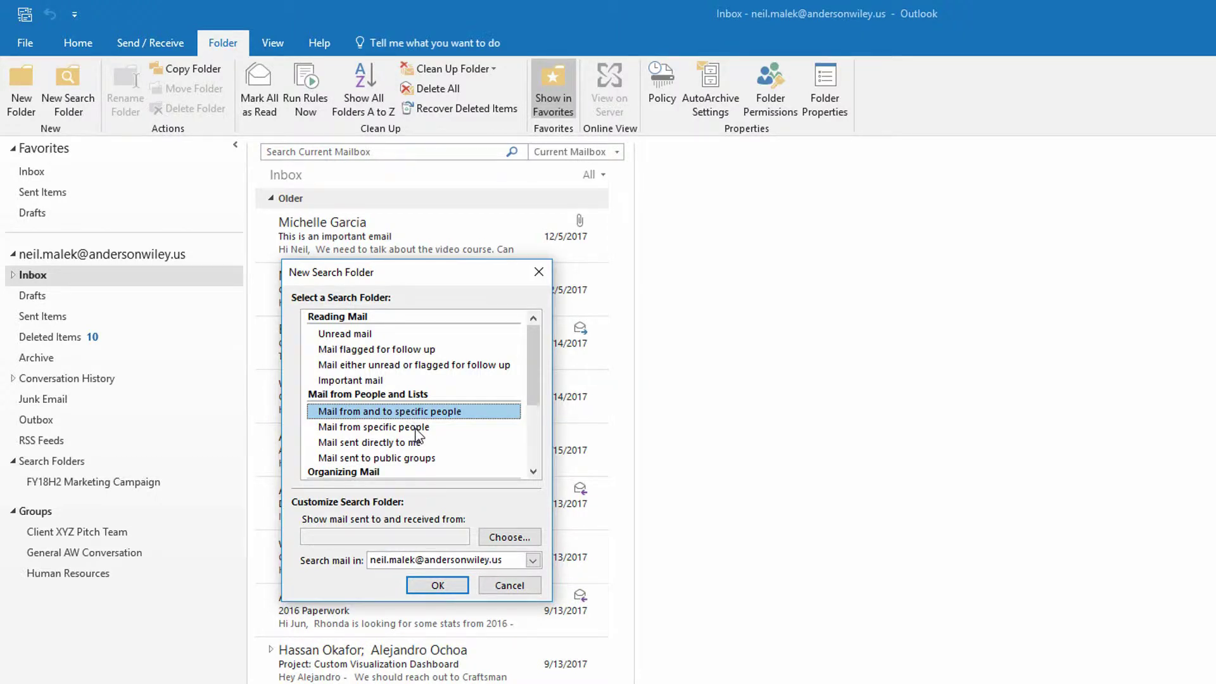
pyautogui.click(415, 429)
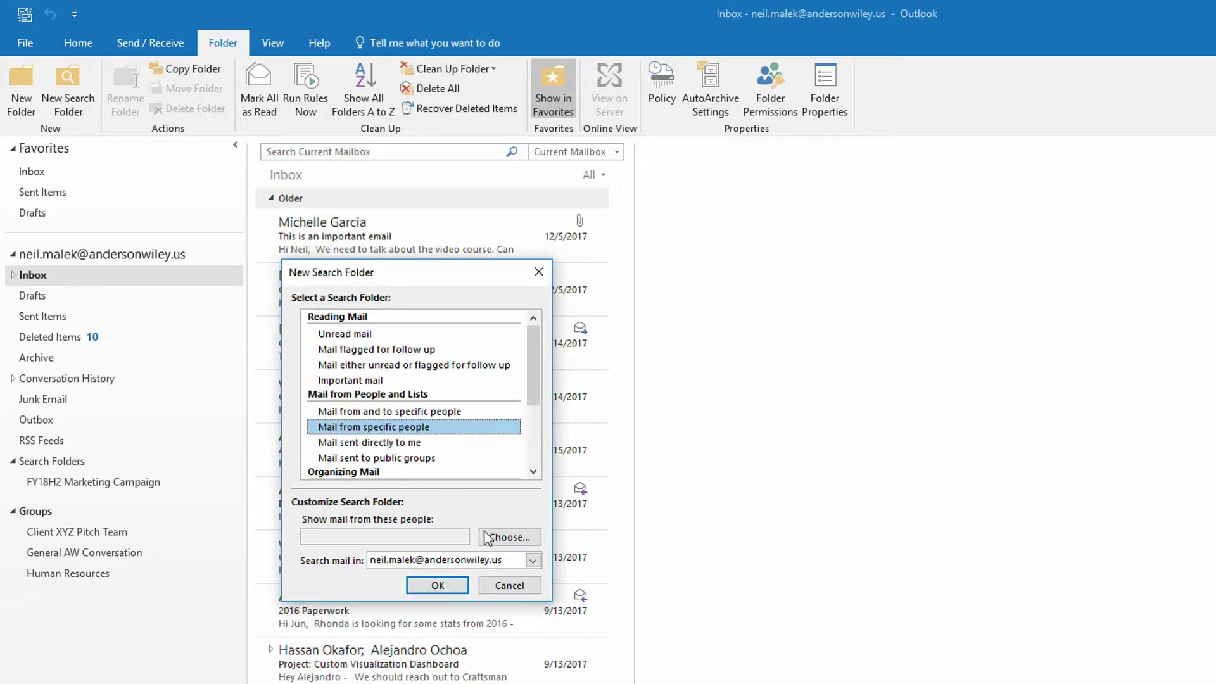
# - Enter the sender's e-mail address as the From criterion and create the search folder
pyautogui.click(504, 537)
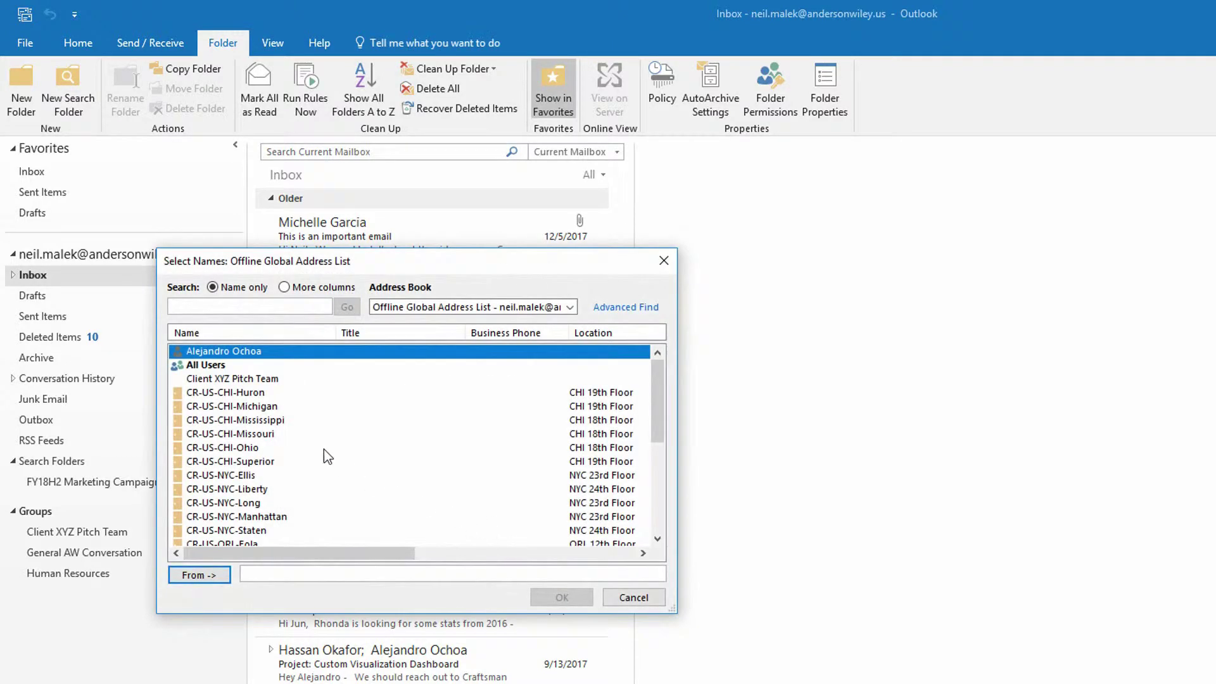
pyautogui.scroll(-10, 318, 405)
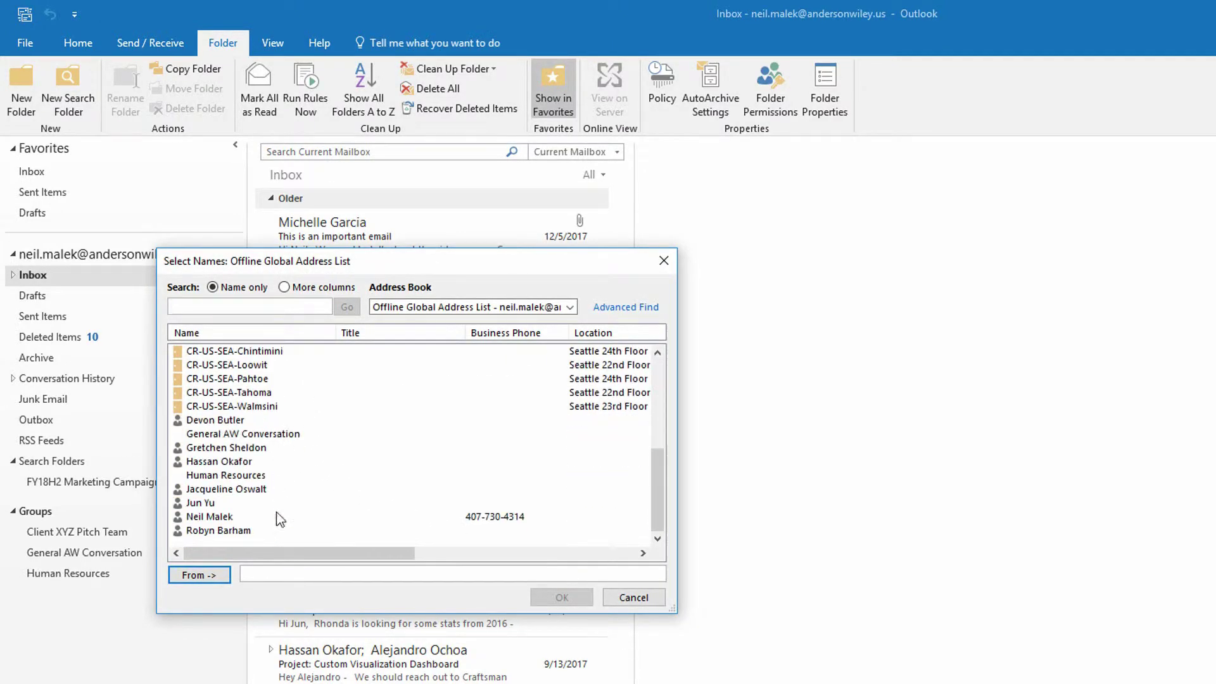
pyautogui.click(282, 571)
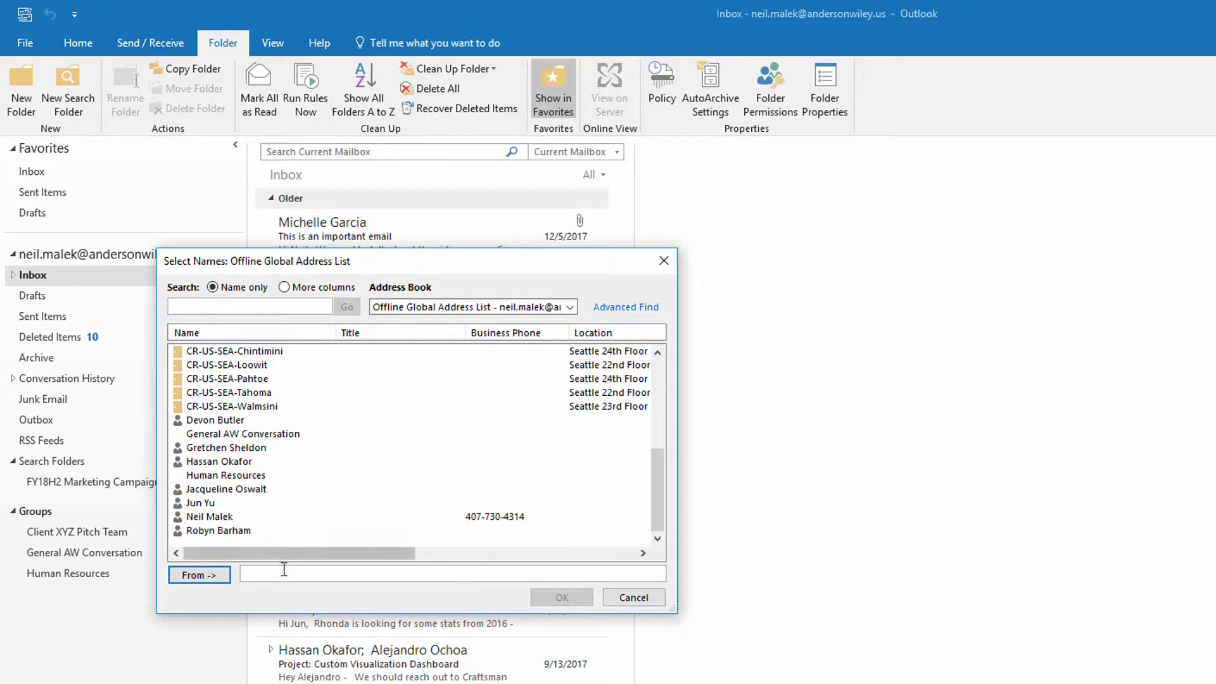
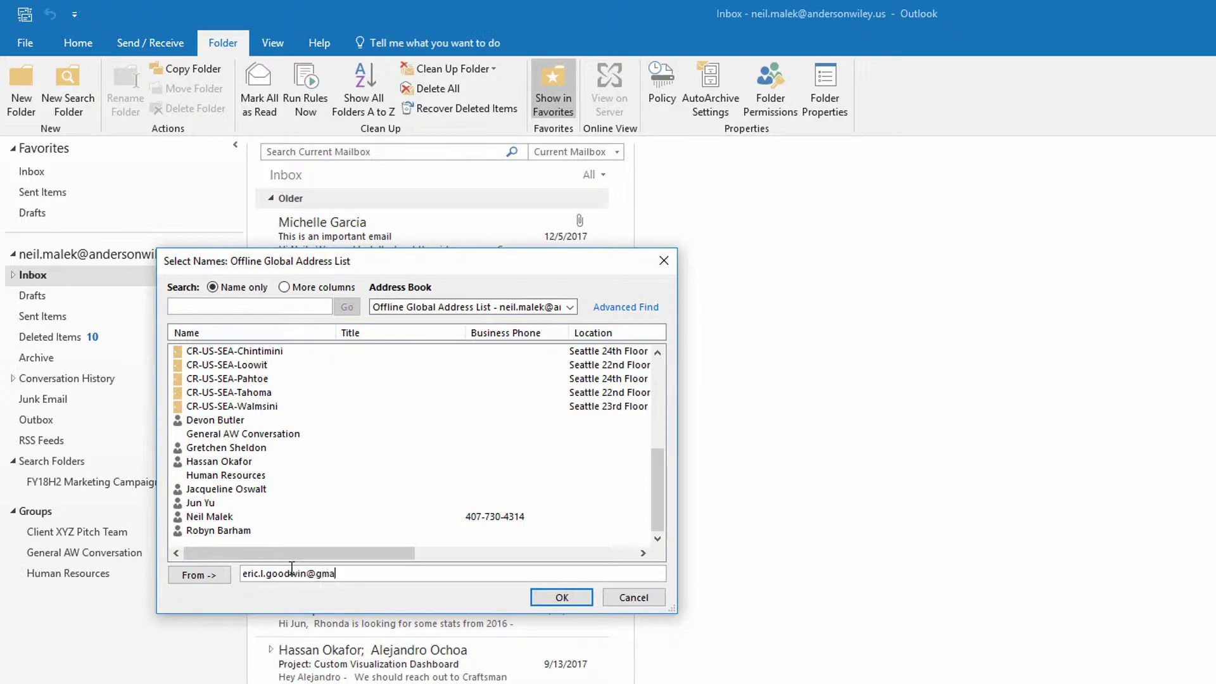
pyautogui.press('Return')
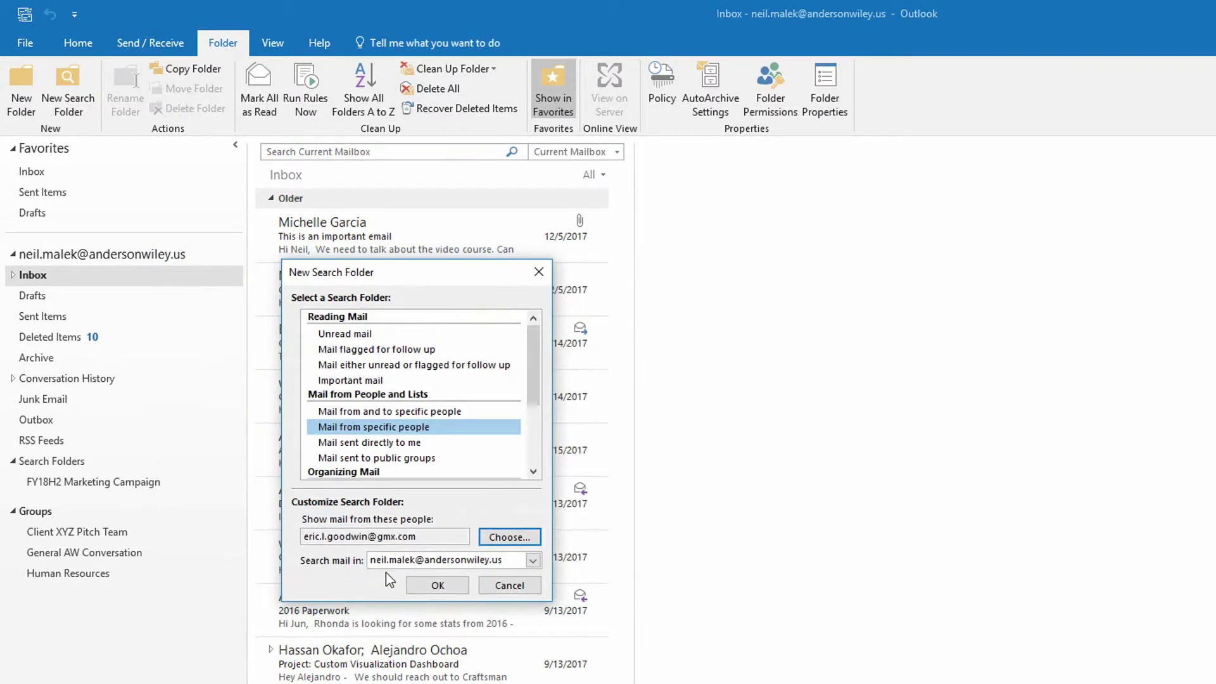
pyautogui.click(424, 584)
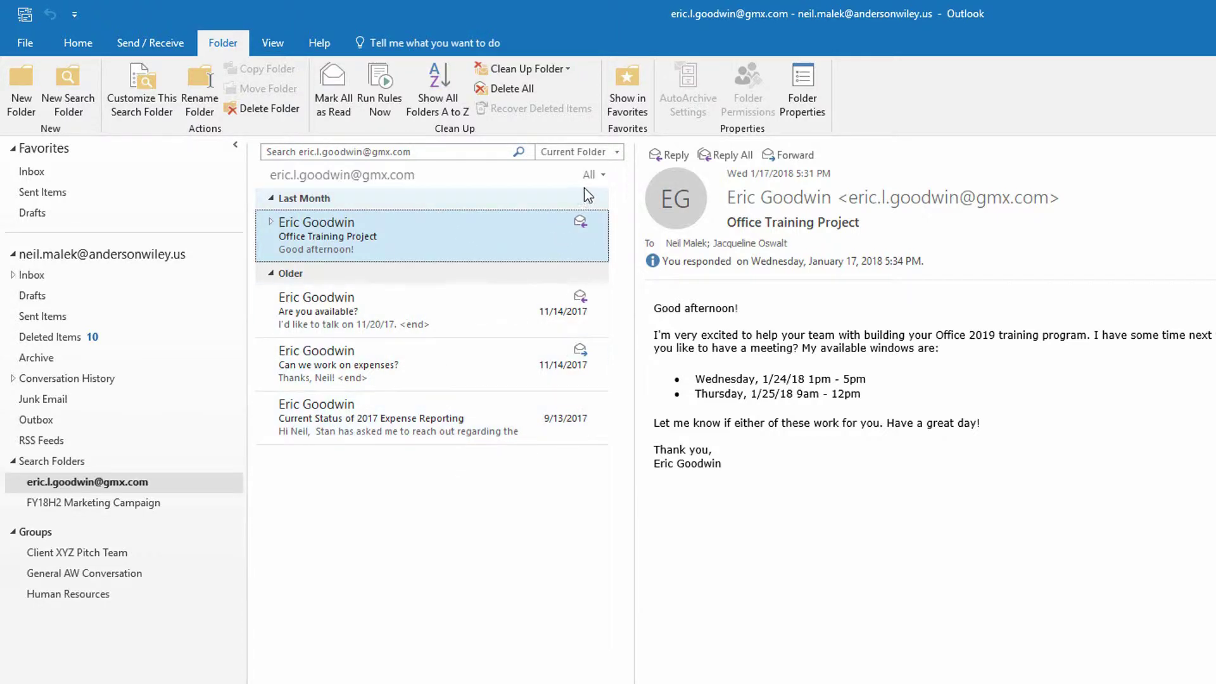
# - Arrange the search folder's four messages by Folder, grouped under Inbox and Marketing Campaign
pyautogui.click(605, 178)
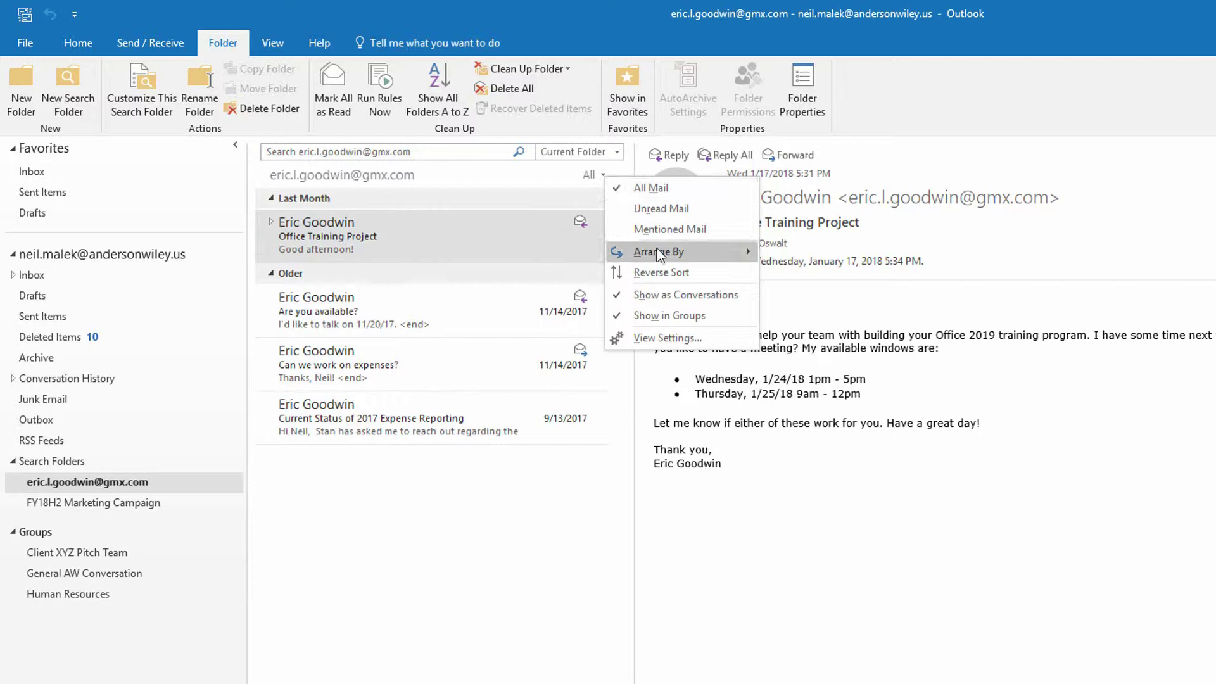
pyautogui.moveTo(659, 254)
pyautogui.click(815, 418)
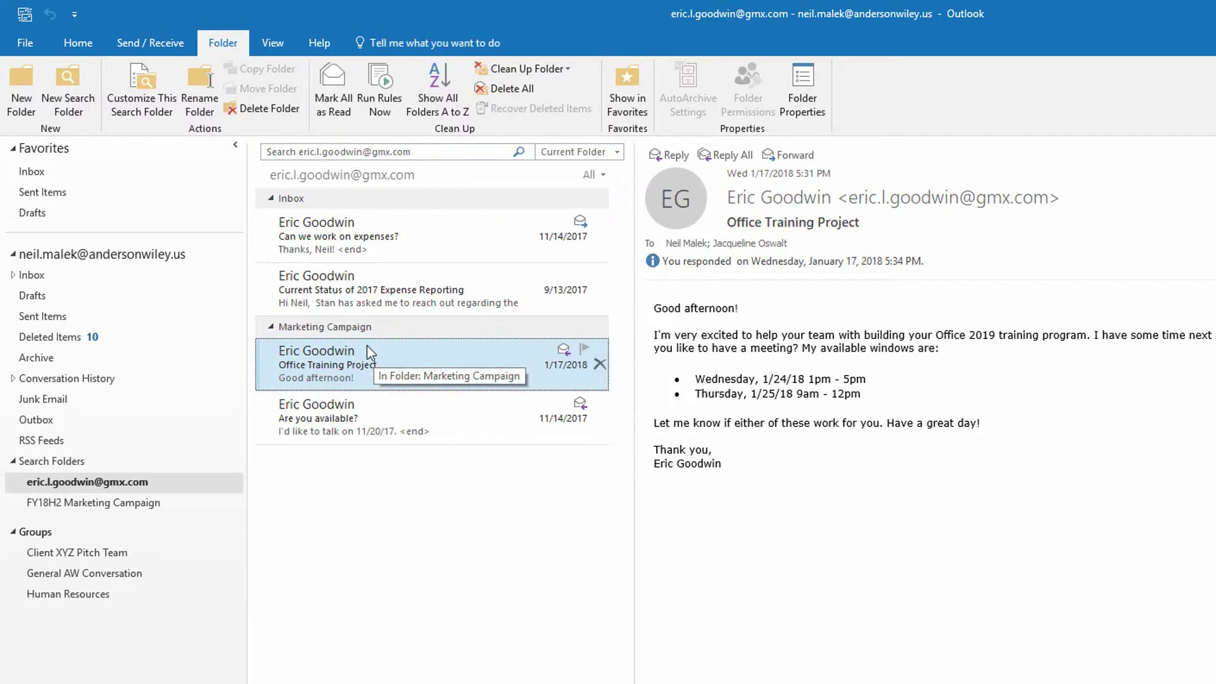
# - Delete the sender's search folder and confirm the deletion
pyautogui.rightClick(121, 487)
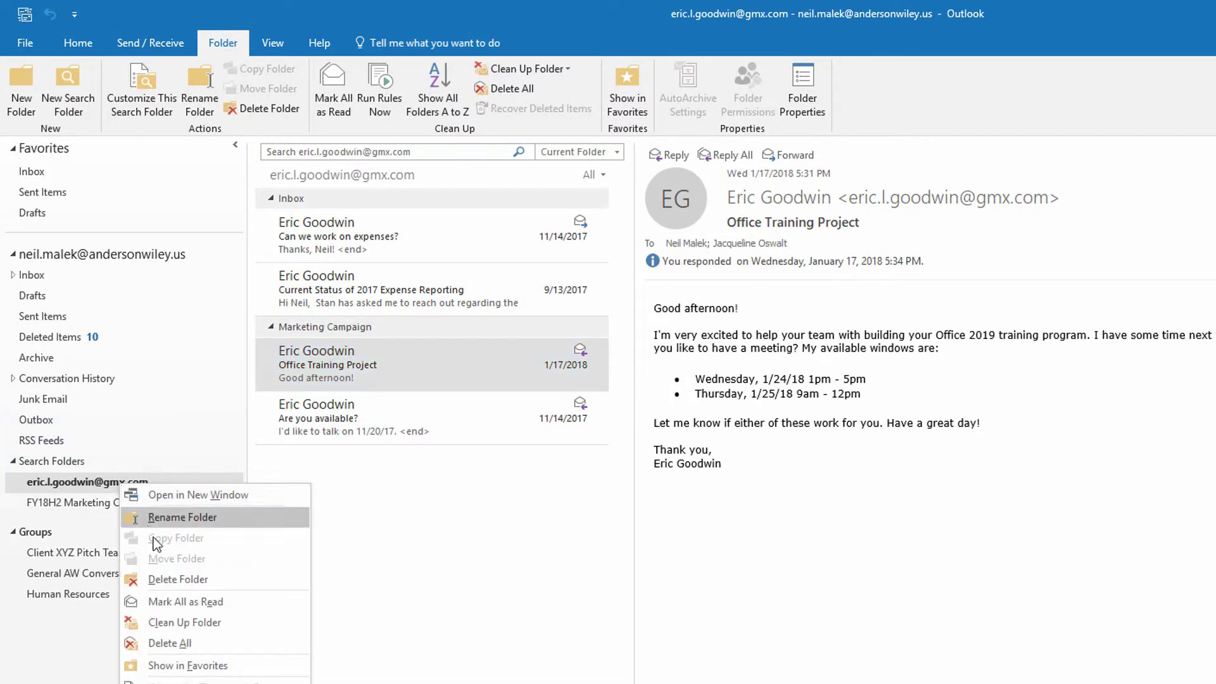
pyautogui.click(178, 579)
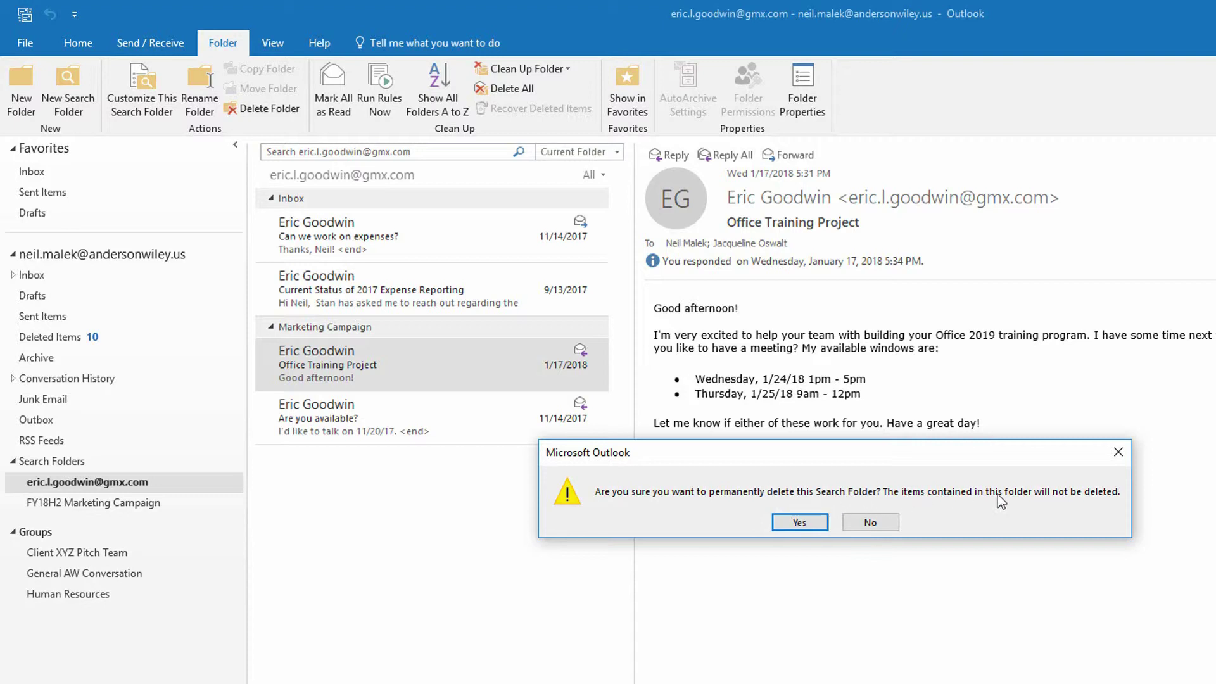
pyautogui.click(799, 523)
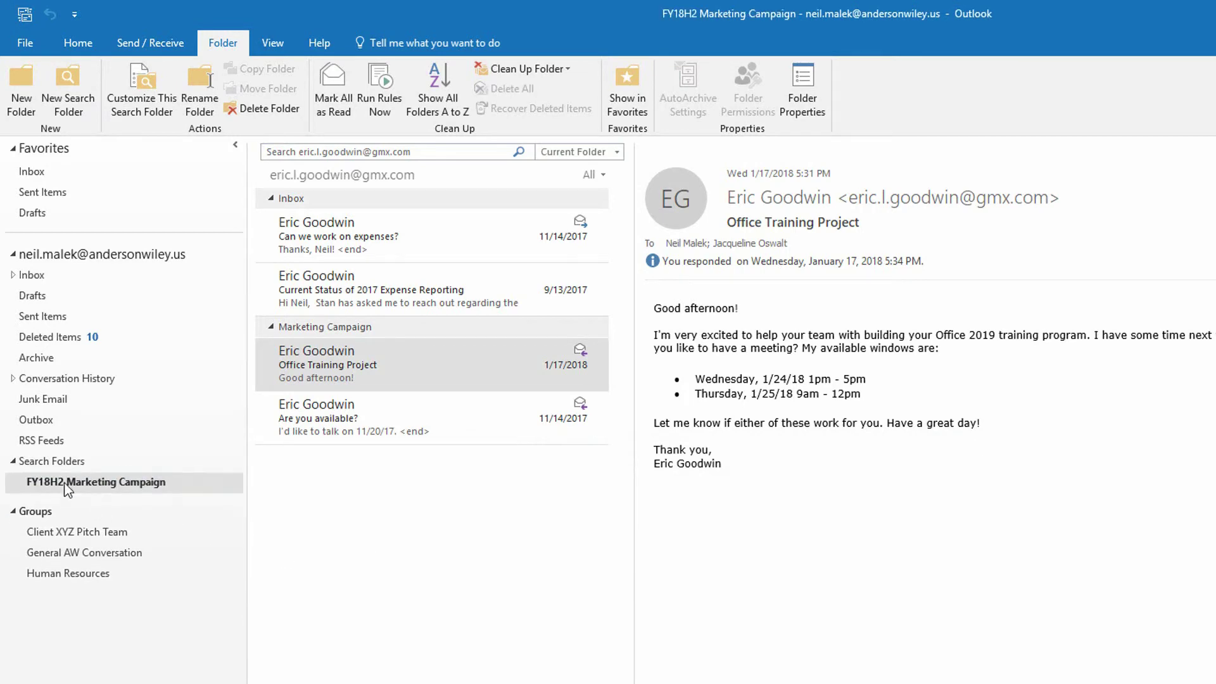
# - Check the Inbox, then open the Marketing Campaign subfolder to verify the sender's two messages remain
pyautogui.click(39, 276)
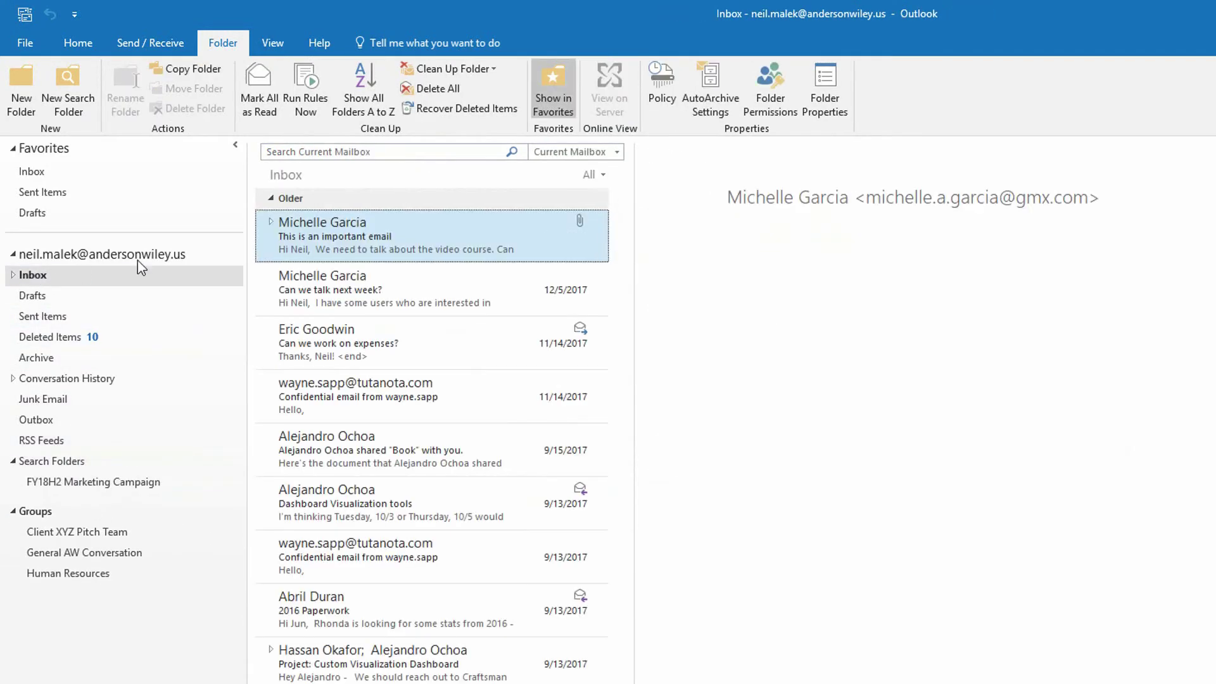
pyautogui.click(341, 339)
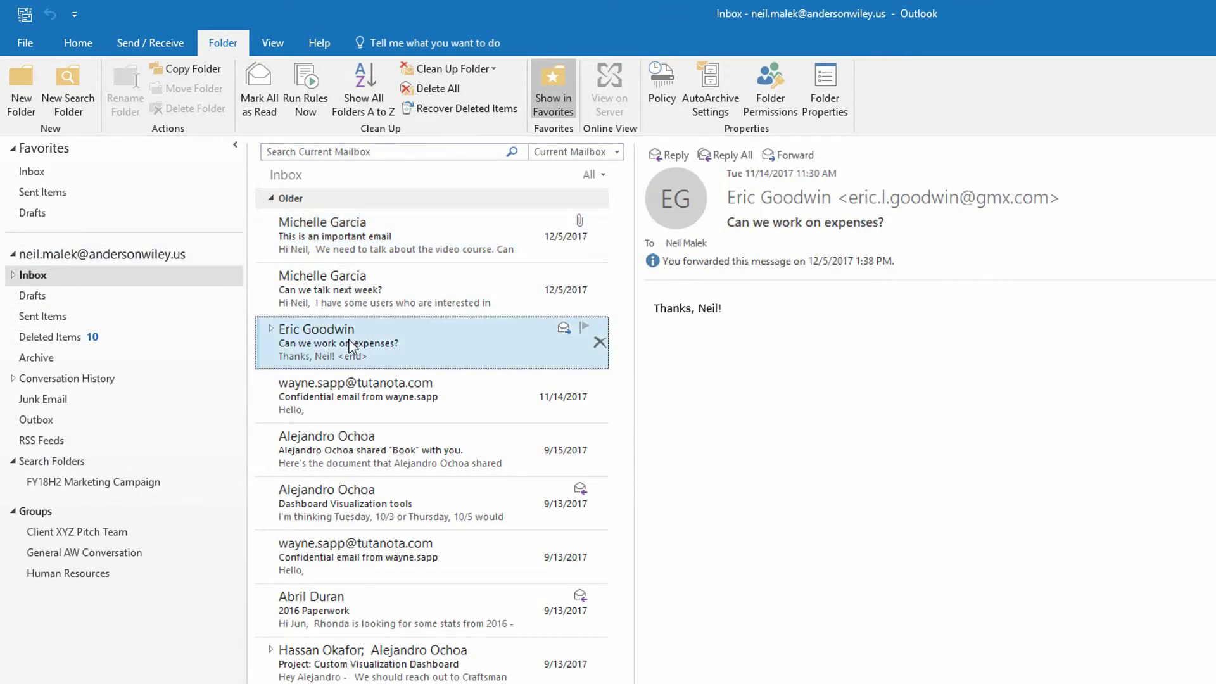
pyautogui.click(13, 275)
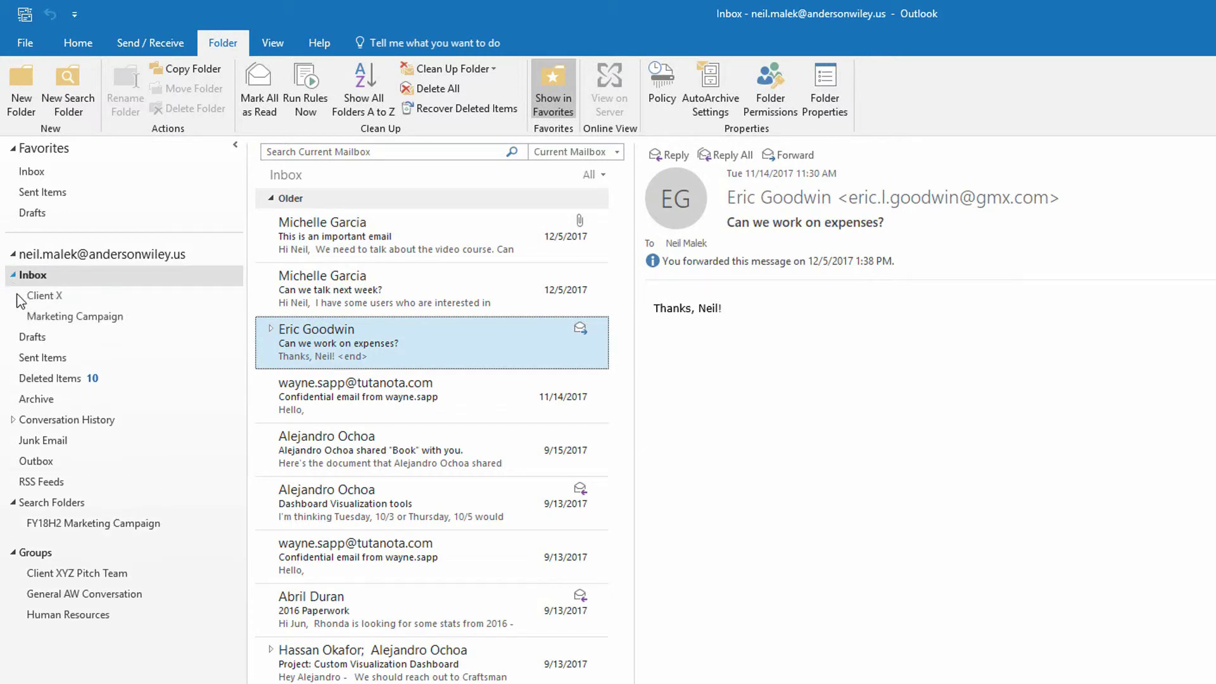
pyautogui.click(50, 318)
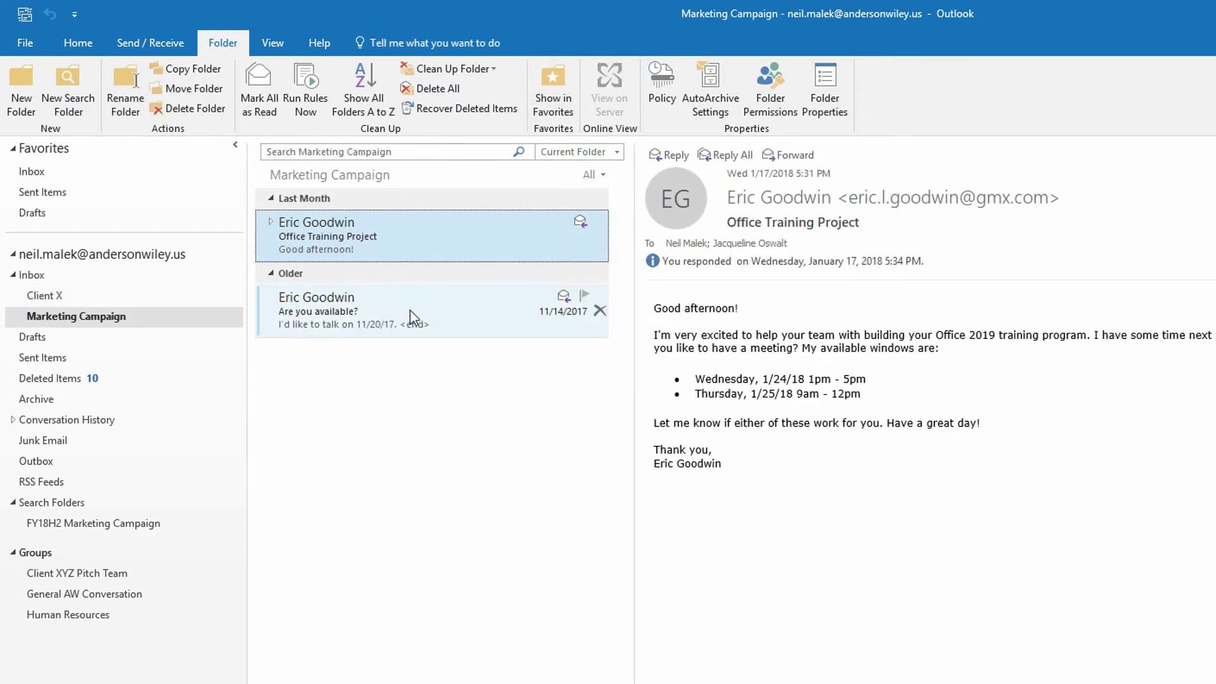